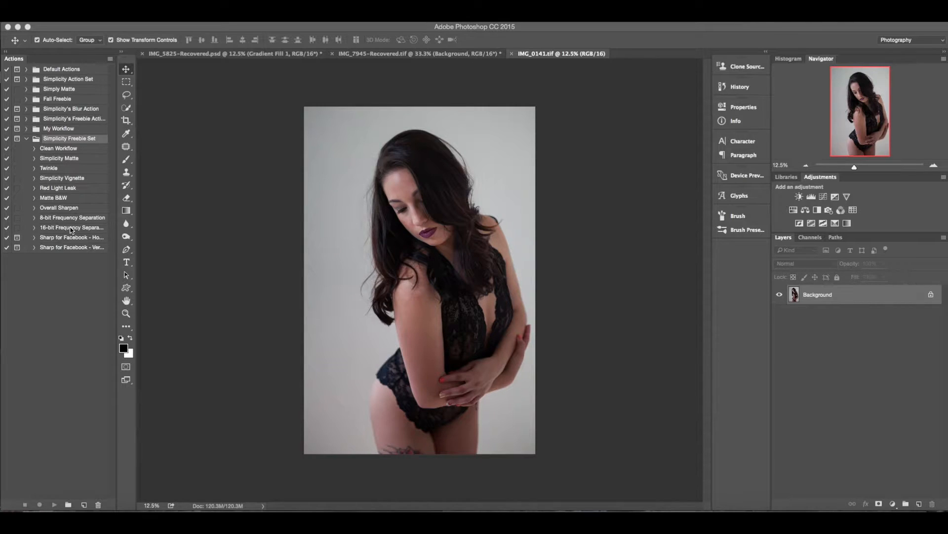
Run the 16-bit Frequency Separation action from the Simplicity Freebie Set on the portrait
click(69, 228)
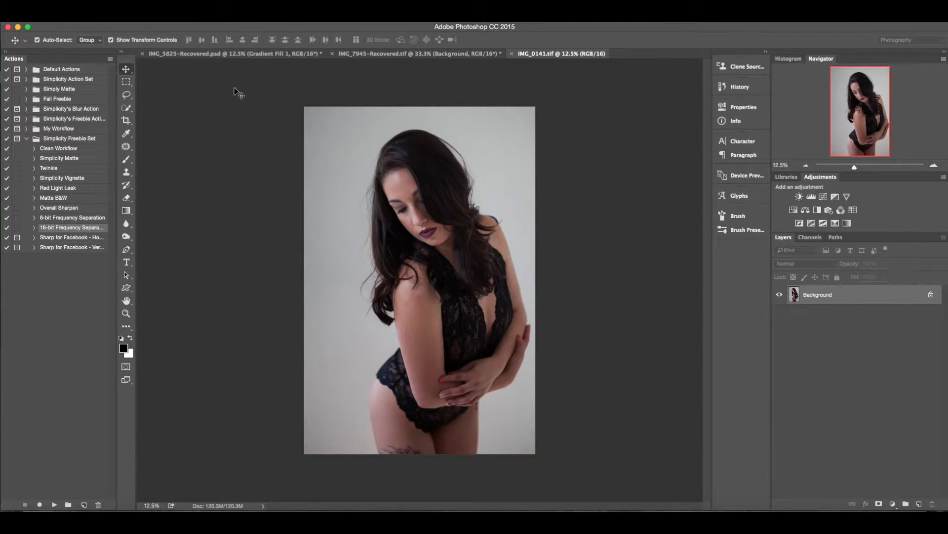
click(62, 149)
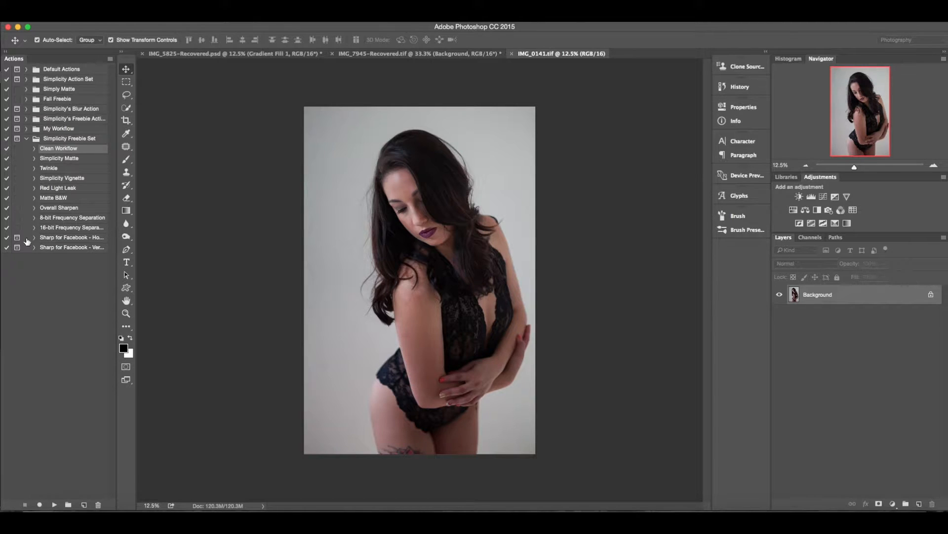
click(58, 227)
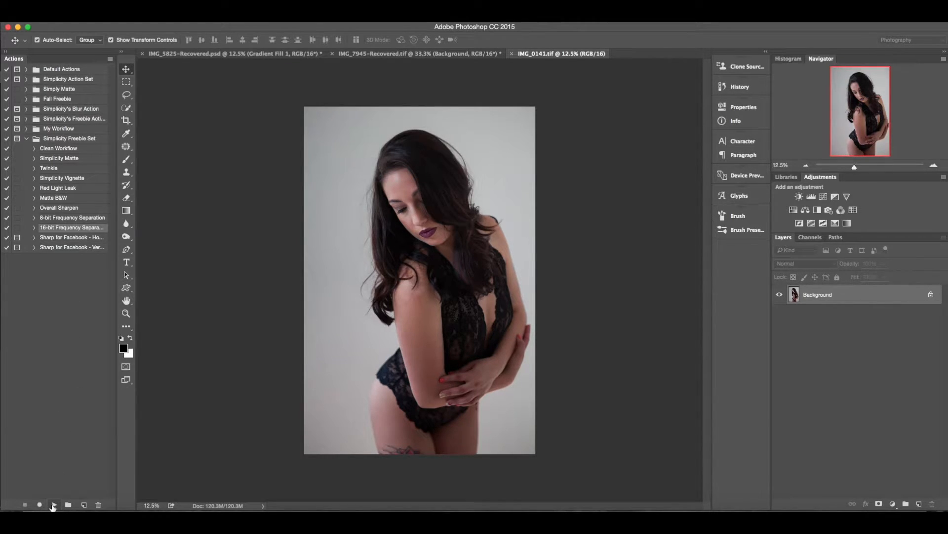
click(54, 504)
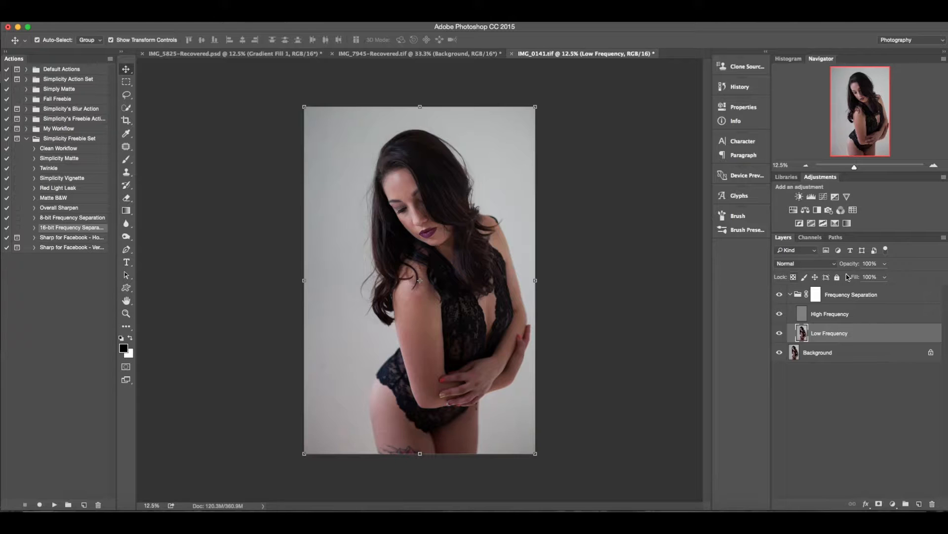
Select the High Frequency layer and set up the Clone Stamp tool to sample from Current Layer for the face
click(834, 316)
click(827, 338)
click(822, 314)
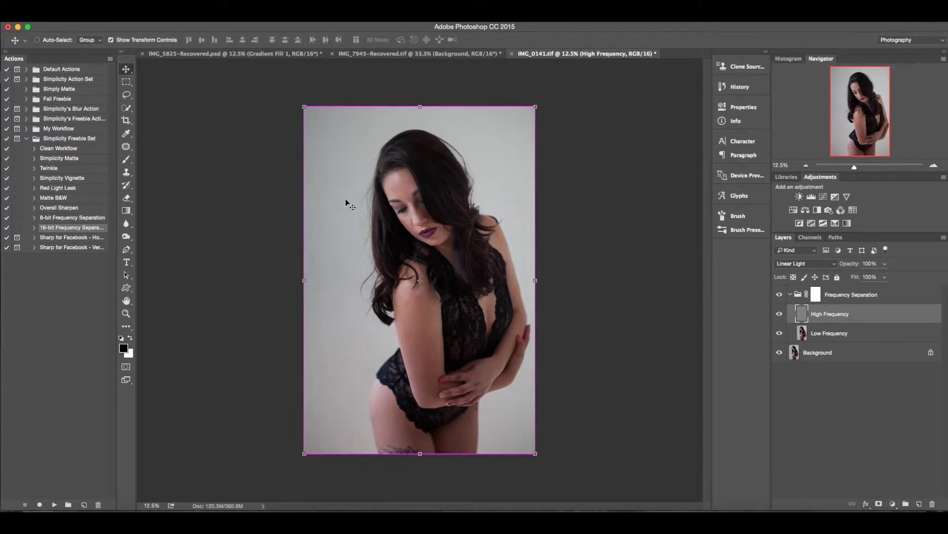
key(ctrl+plus)
key(ctrl+plus)
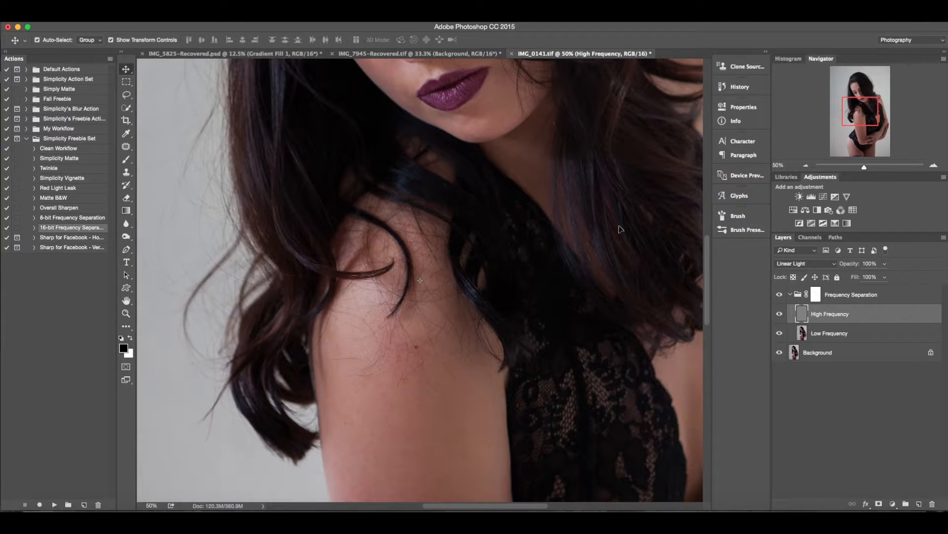
drag(712, 265, 713, 203)
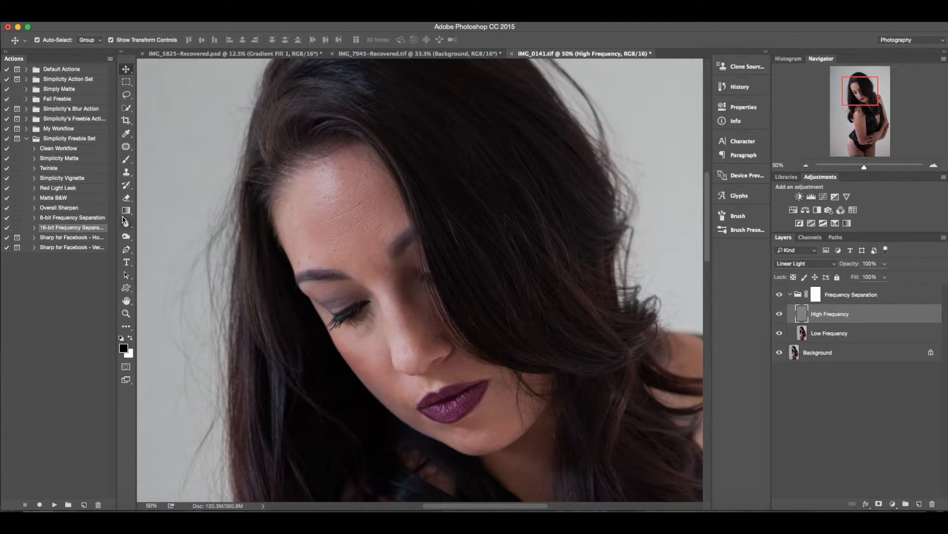
click(126, 172)
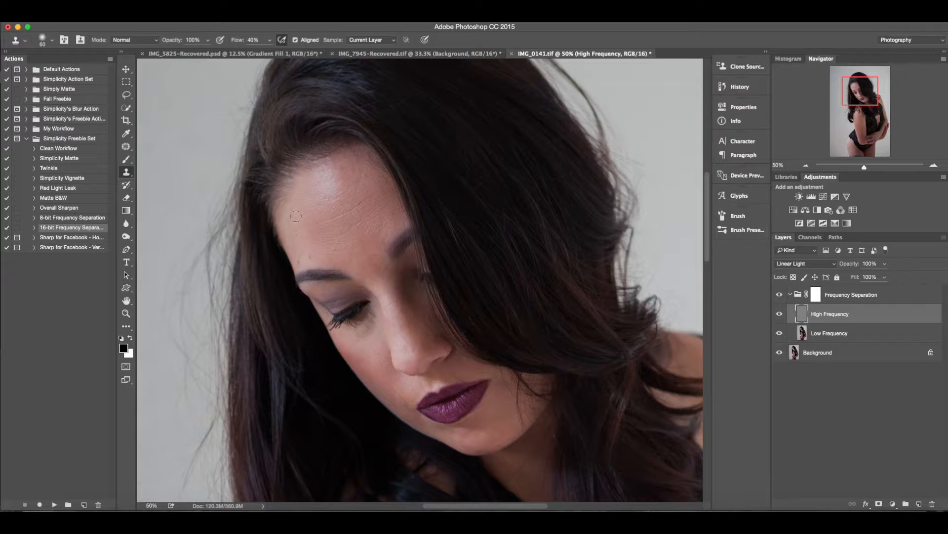
click(372, 41)
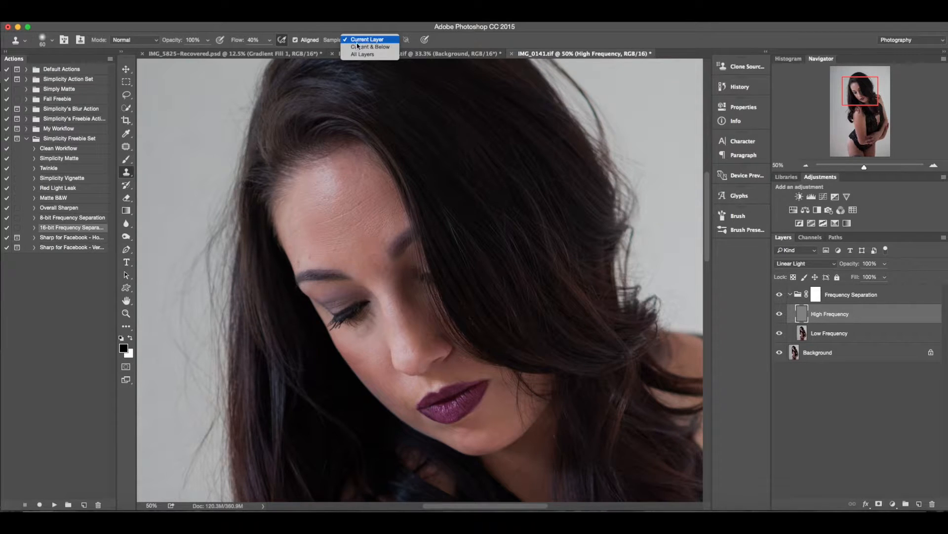
click(356, 65)
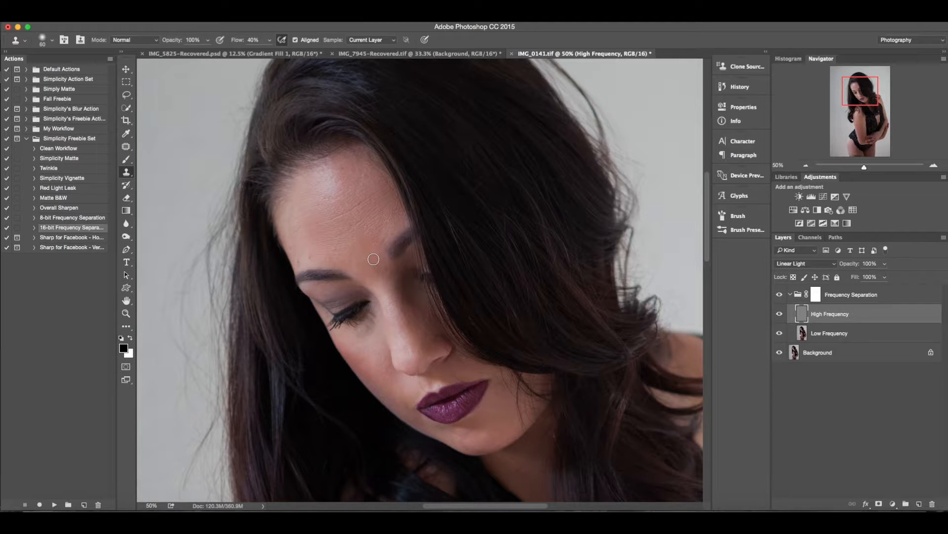
Clone nearby clean skin texture over the blemishes and shine spots on the forehead of the High Frequency layer
click(310, 256)
alt+click(292, 241)
click(297, 263)
alt+click(307, 201)
click(327, 197)
drag(329, 199, 325, 197)
alt+click(317, 206)
drag(423, 364, 353, 138)
drag(441, 386, 373, 169)
mouse_move(293, 326)
mouse_down()
mouse_move(307, 222)
mouse_move(246, 233)
mouse_up()
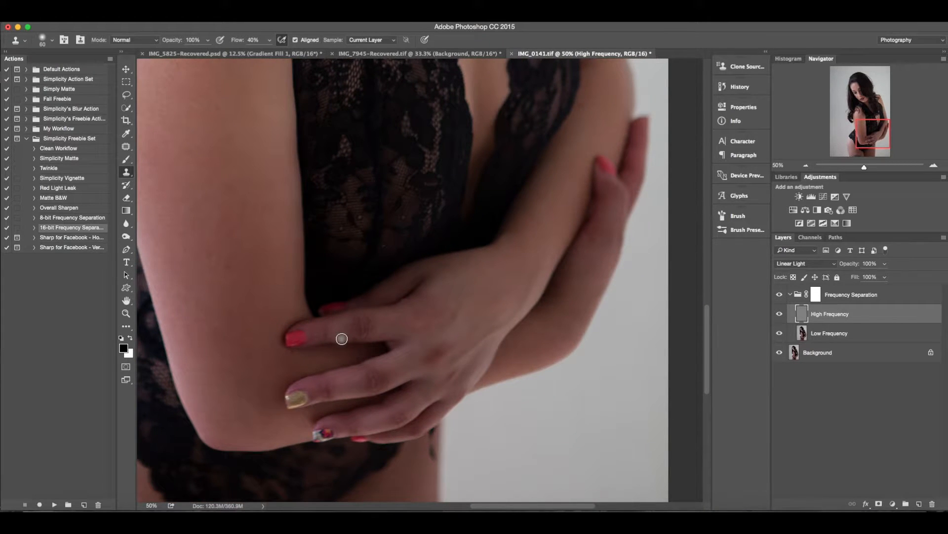
On the Low Frequency layer, lasso the facial skin on the forehead, cheeks, nose and chin, leaving out the eyes and lips
key(super+minus)
key(super+minus)
key(super+minus)
key(super+minus)
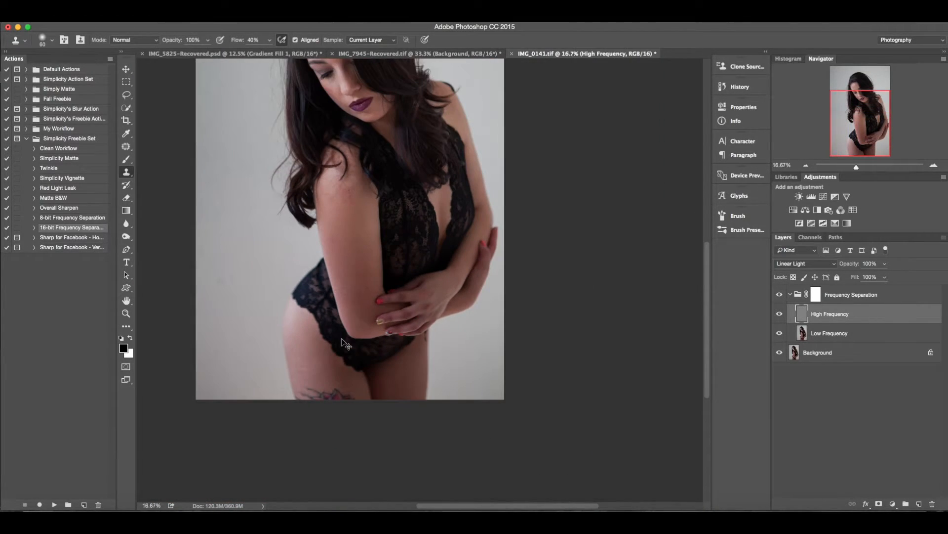
click(857, 339)
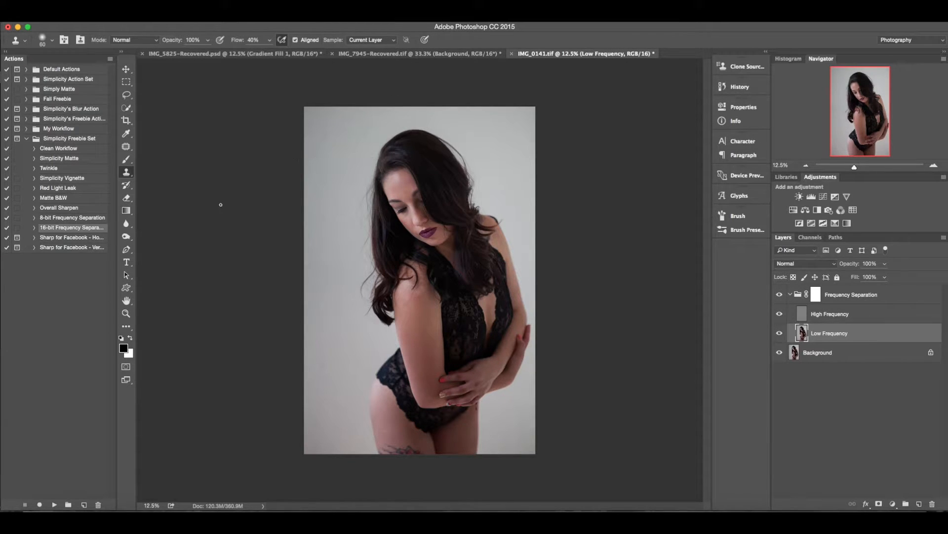
click(127, 96)
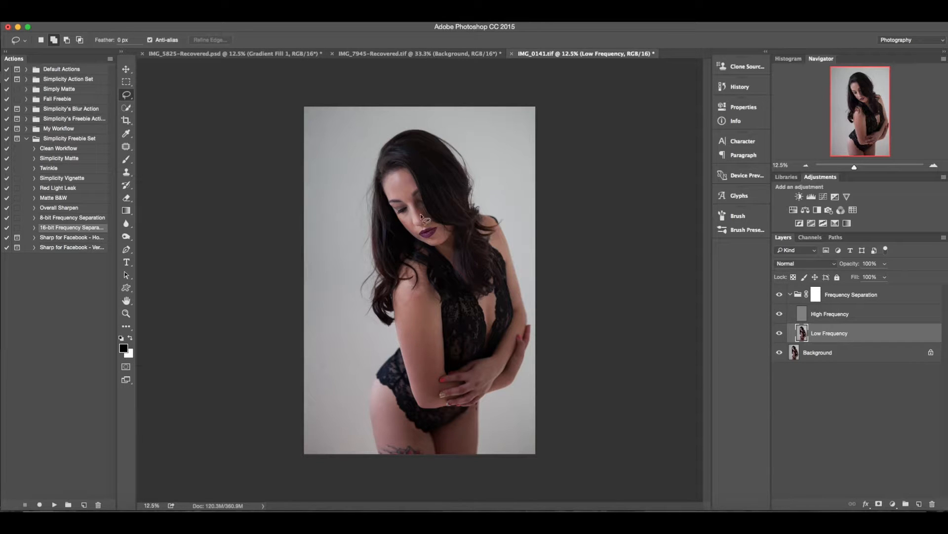
key(super+plus)
key(super+plus)
key(super+plus)
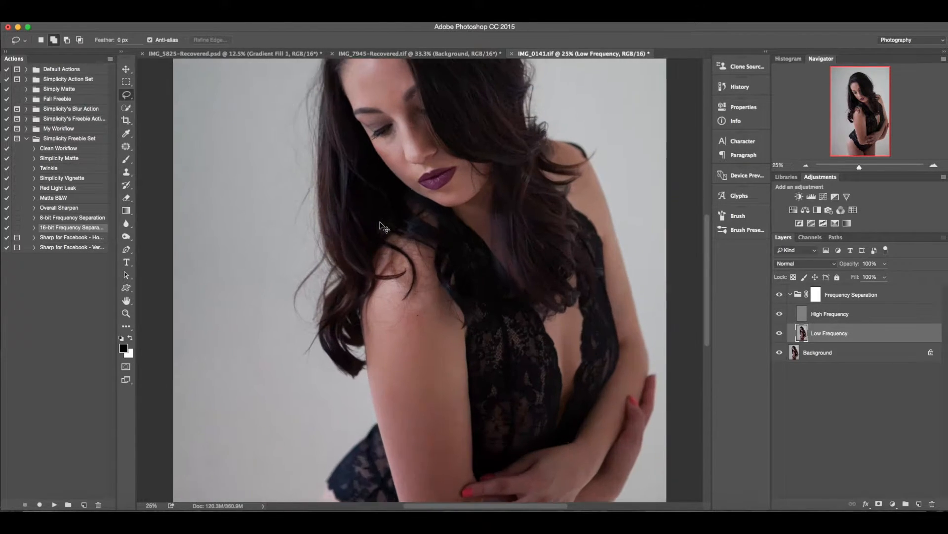
mouse_move(464, 261)
mouse_down()
mouse_move(439, 260)
mouse_move(403, 437)
mouse_up()
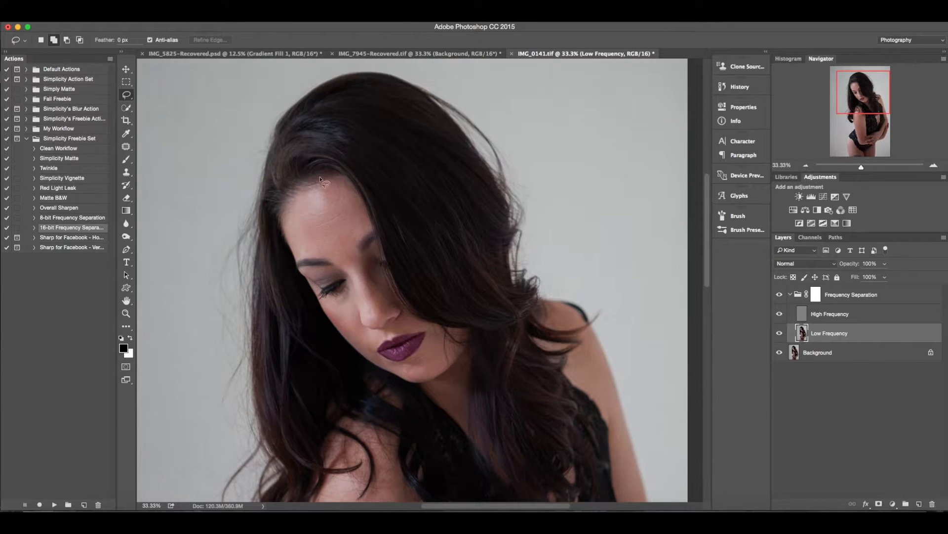
mouse_move(306, 191)
mouse_down()
mouse_move(292, 202)
mouse_move(298, 248)
mouse_move(332, 255)
mouse_up()
mouse_move(325, 183)
mouse_down()
mouse_move(284, 218)
mouse_move(298, 251)
mouse_move(309, 254)
mouse_up()
drag(339, 327, 367, 354)
mouse_move(361, 276)
mouse_down()
mouse_move(361, 265)
mouse_move(386, 291)
mouse_move(385, 304)
mouse_move(362, 292)
mouse_up()
mouse_move(394, 332)
mouse_down()
mouse_move(417, 332)
mouse_move(410, 321)
mouse_move(427, 345)
mouse_move(390, 369)
mouse_up()
drag(438, 349, 437, 346)
Add the skin of the near upper arm, the back of the hand and the forearm to the lasso selection
mouse_move(371, 402)
mouse_down()
mouse_move(362, 370)
mouse_move(366, 265)
mouse_move(397, 180)
mouse_move(400, 138)
mouse_up()
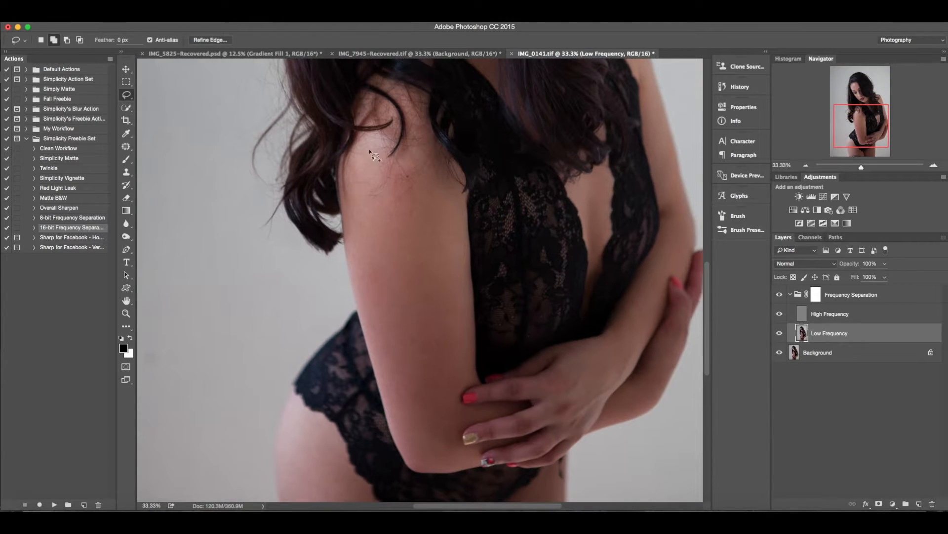
drag(353, 276, 364, 318)
drag(464, 449, 458, 342)
drag(372, 144, 411, 161)
key(super+z)
mouse_move(467, 334)
mouse_down()
mouse_move(457, 379)
mouse_move(452, 325)
mouse_move(468, 347)
mouse_move(463, 335)
mouse_move(460, 366)
mouse_move(469, 338)
mouse_up()
drag(632, 308, 609, 337)
drag(563, 429, 576, 438)
mouse_move(627, 360)
mouse_down()
mouse_move(673, 292)
mouse_move(677, 266)
mouse_move(664, 257)
mouse_up()
Add the skin of both thighs to the lasso selection, tracing around the lace edge and the tattoo
scroll(394, 371, down, 10)
mouse_move(324, 139)
mouse_down()
mouse_move(317, 210)
mouse_move(330, 291)
mouse_move(343, 306)
mouse_move(389, 312)
mouse_up()
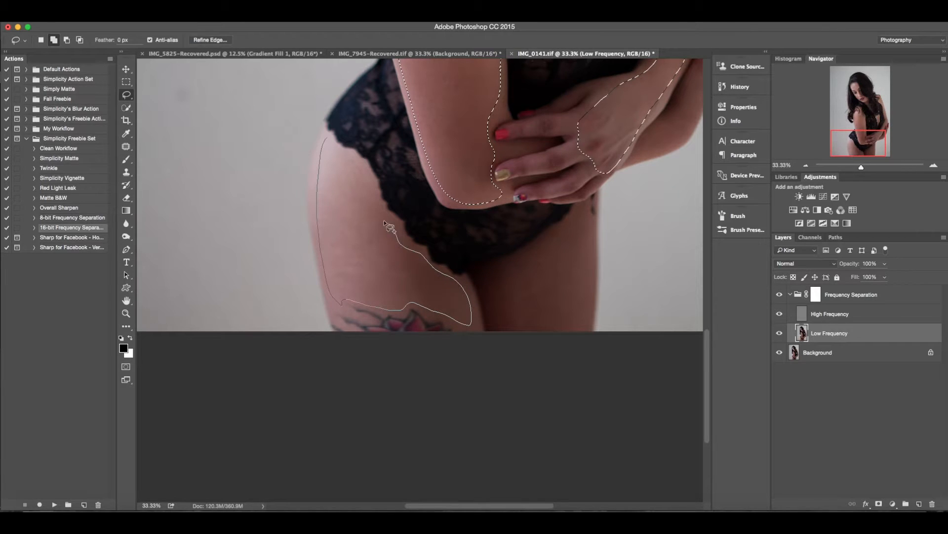
mouse_move(362, 171)
mouse_down()
mouse_move(342, 143)
mouse_move(327, 142)
mouse_up()
key(alt)
drag(576, 209, 561, 230)
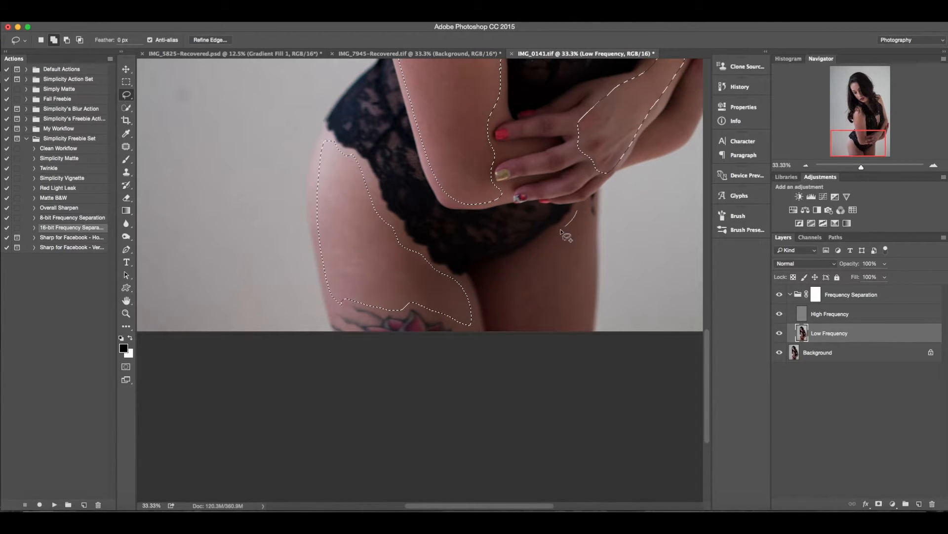
mouse_move(506, 266)
mouse_down()
mouse_move(495, 316)
mouse_move(542, 356)
mouse_move(576, 344)
mouse_move(595, 246)
mouse_move(591, 215)
mouse_move(576, 211)
mouse_up()
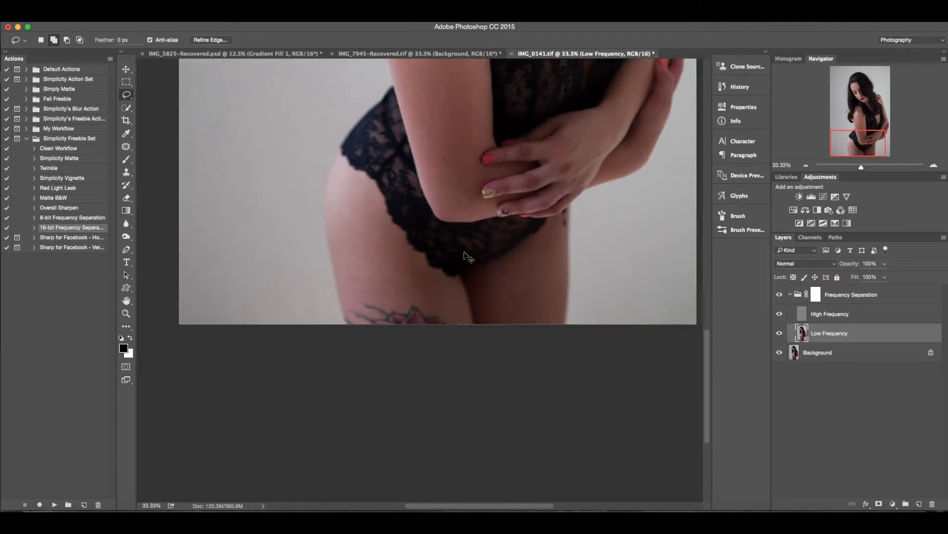
Feather the combined skin selection with Refine Edge and output it as a selection
key(super+minus)
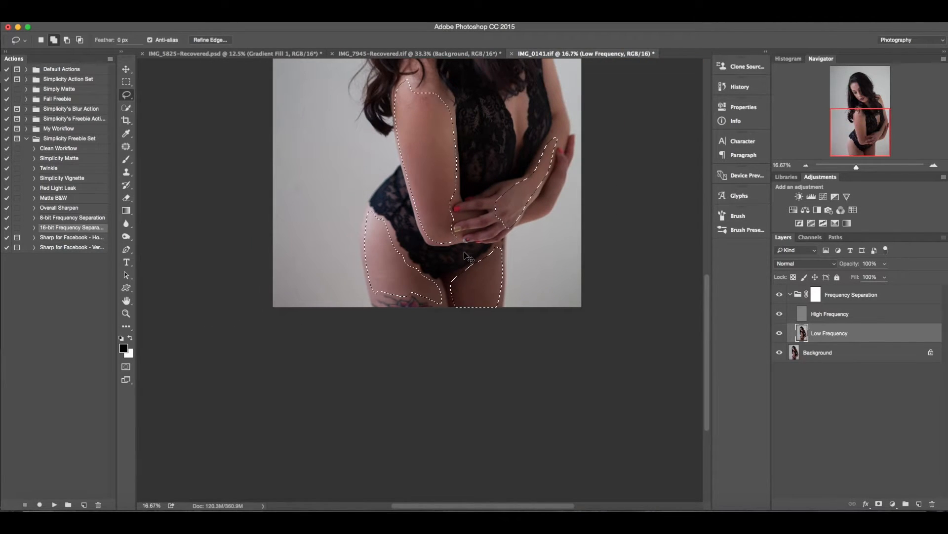
drag(599, 189, 525, 375)
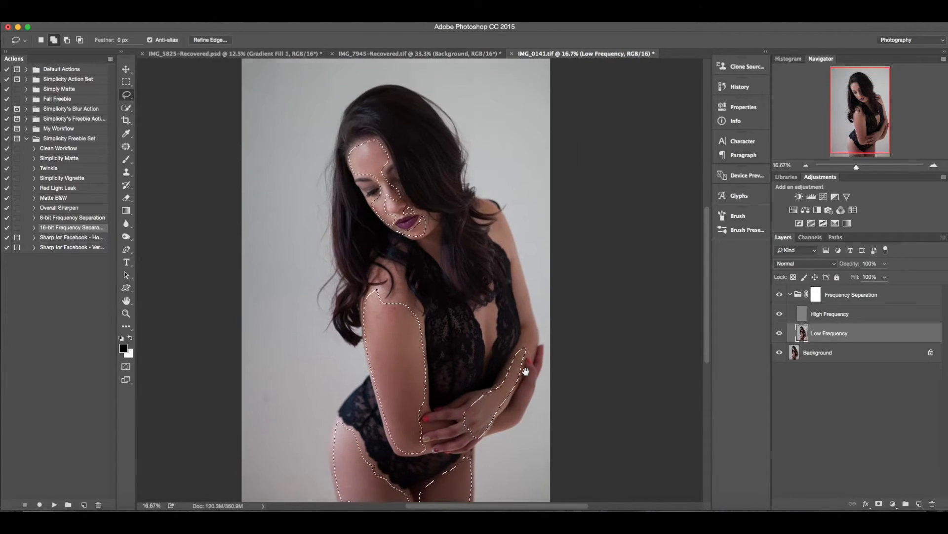
key(super+minus)
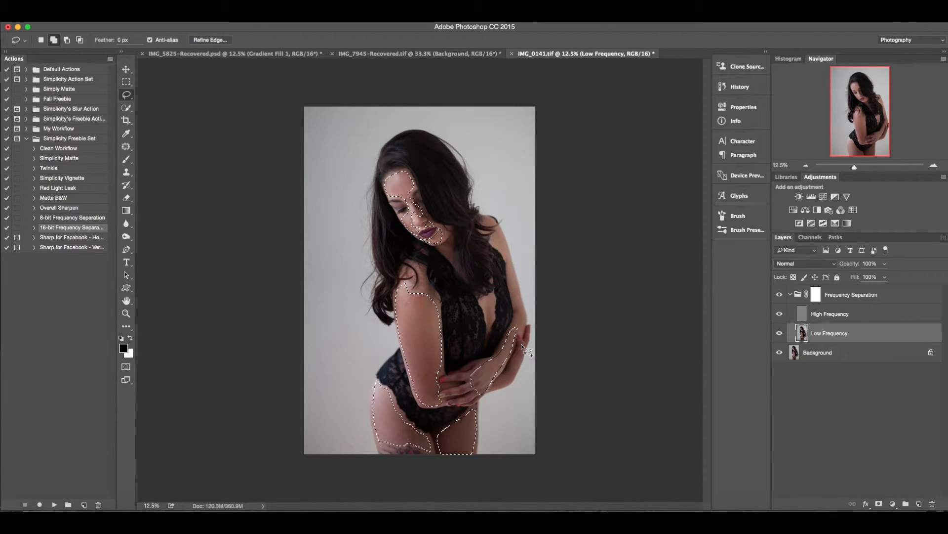
click(210, 40)
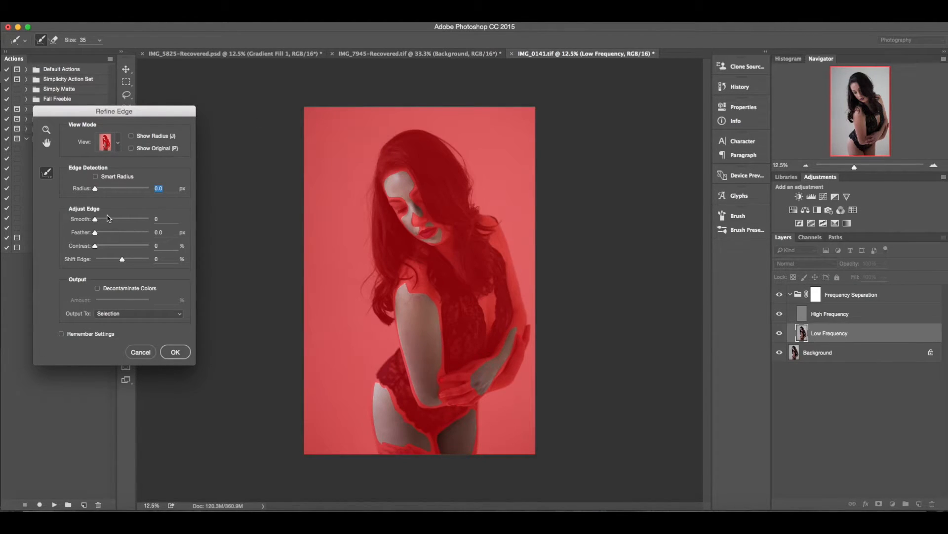
drag(97, 235, 120, 234)
click(175, 351)
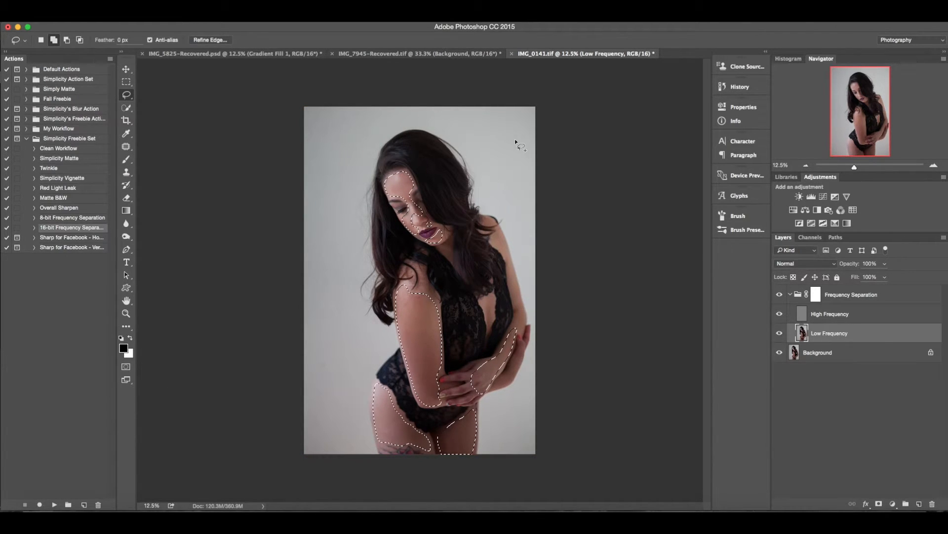
Apply a Gaussian Blur with a radius of 20.4 pixels to the selected skin on the Low Frequency layer and deselect
click(251, 20)
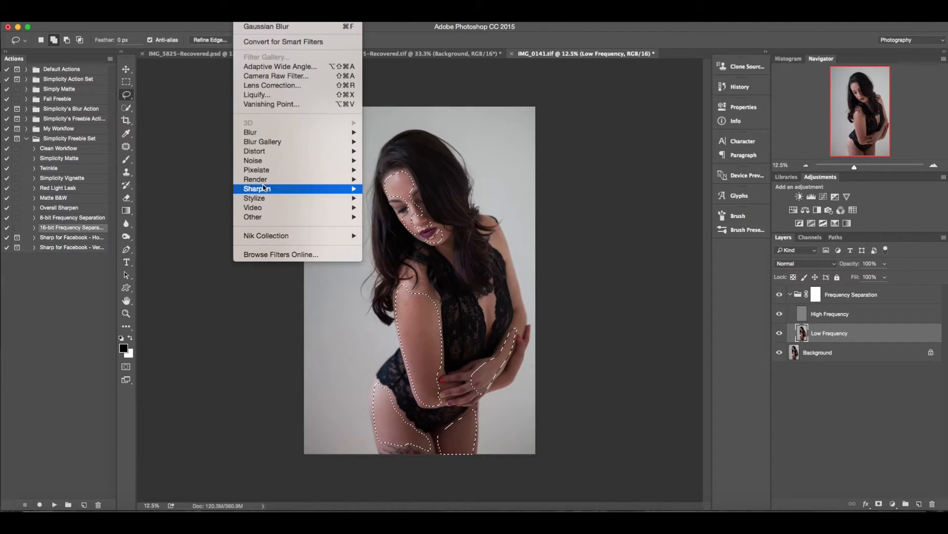
mouse_move(273, 134)
click(396, 170)
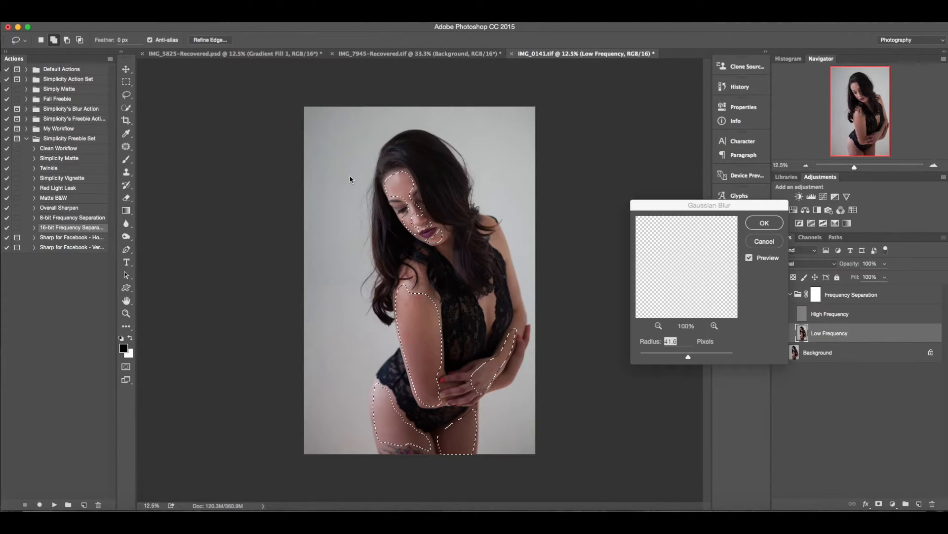
drag(689, 356, 613, 366)
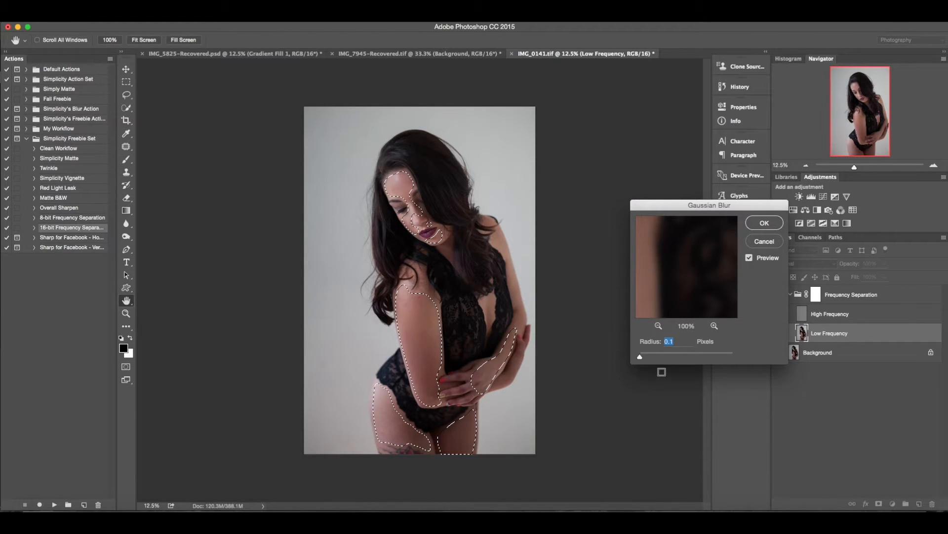
drag(640, 357, 680, 359)
drag(683, 357, 684, 358)
drag(682, 358, 682, 359)
click(764, 223)
key(l)
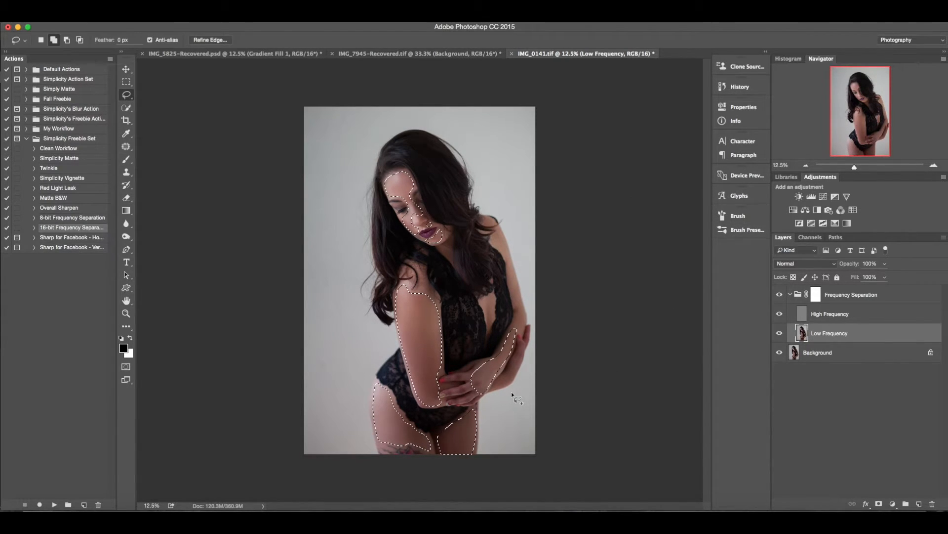
key(super+d)
Lasso the small patch of uneven skin around the mole on the upper arm, just below the shoulder
key(super+minus)
key(super+equal)
key(super+equal)
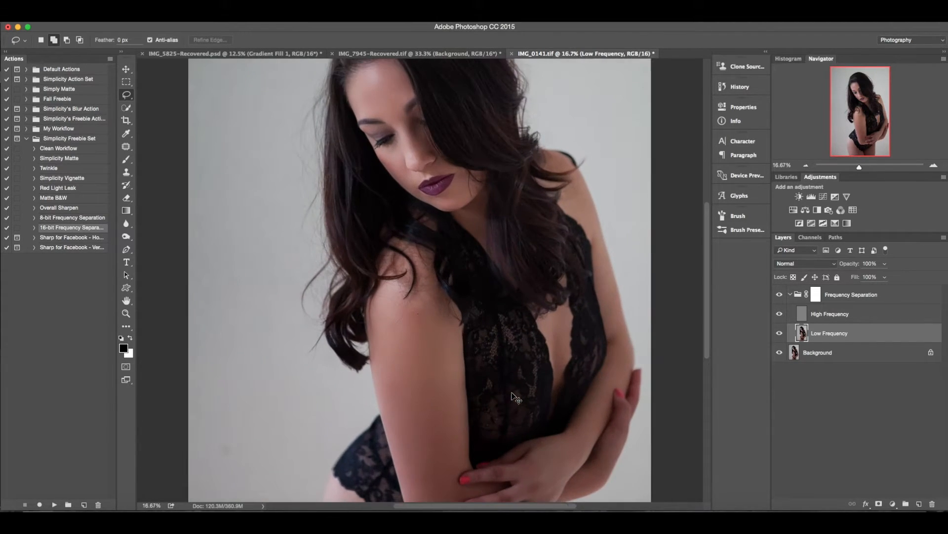
key(super+equal)
key(super+equal)
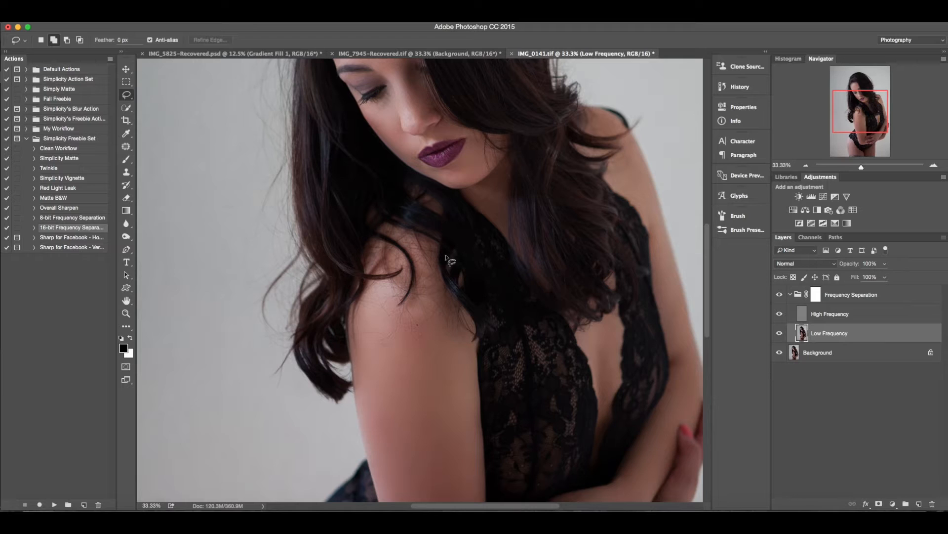
mouse_move(410, 313)
mouse_down()
mouse_move(431, 343)
mouse_move(420, 361)
mouse_up()
drag(402, 313, 403, 313)
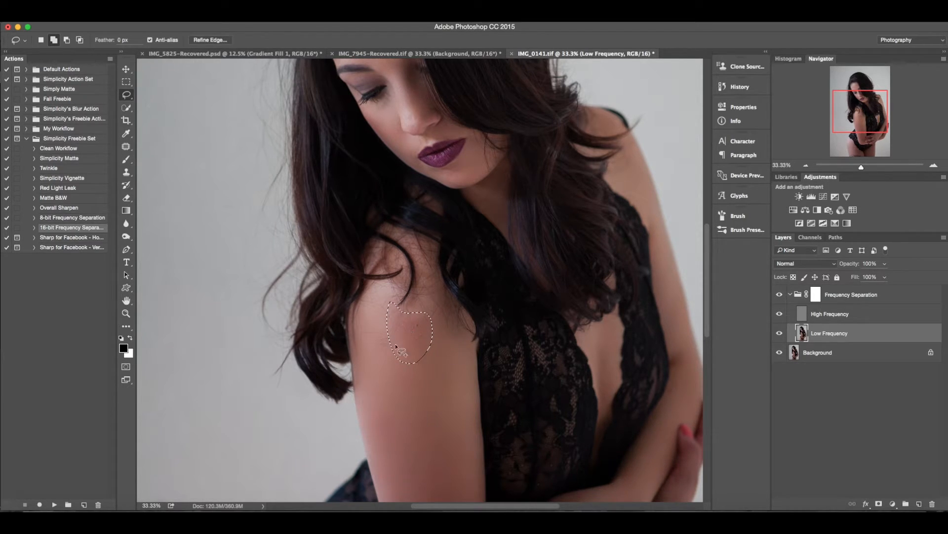
Feather the selection around the upper-arm mole with Refine Edge and output it as a selection
click(210, 40)
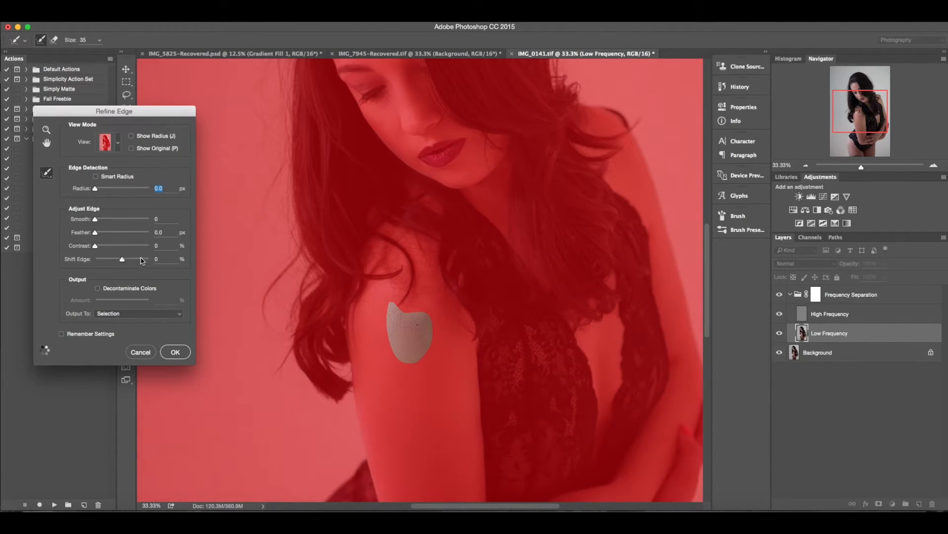
drag(116, 232, 122, 232)
click(175, 352)
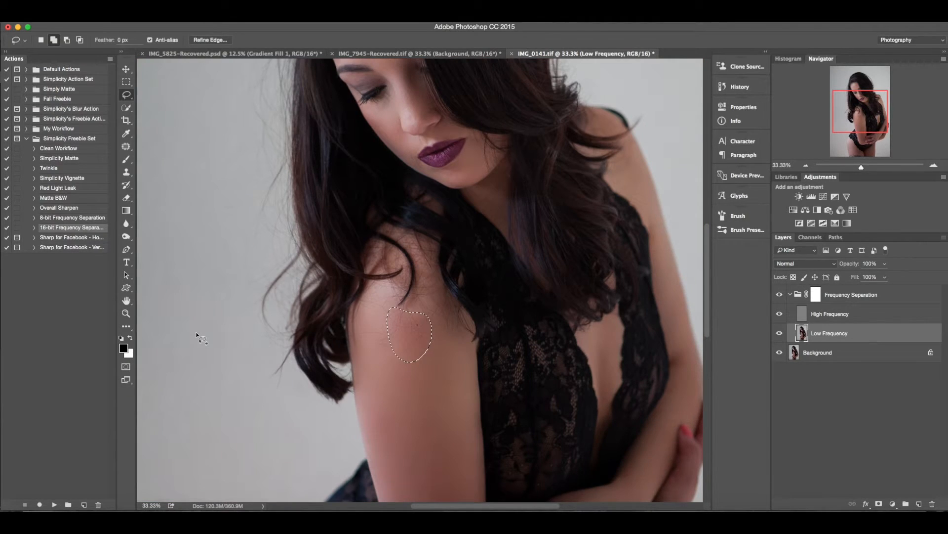
Apply a slightly stronger Gaussian Blur to the selected upper-arm patch on the Low Frequency layer and deselect
key(super+alt+f)
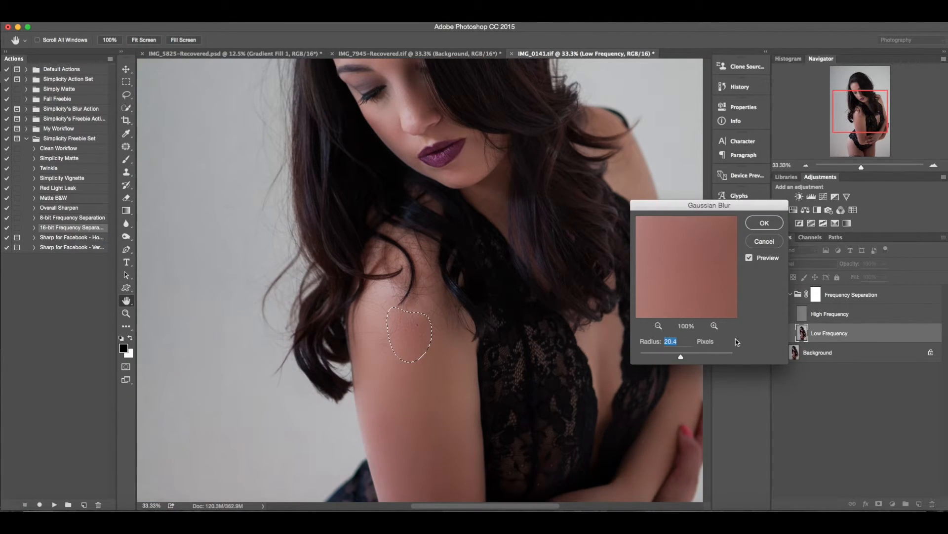
drag(681, 358, 687, 364)
click(749, 258)
click(770, 225)
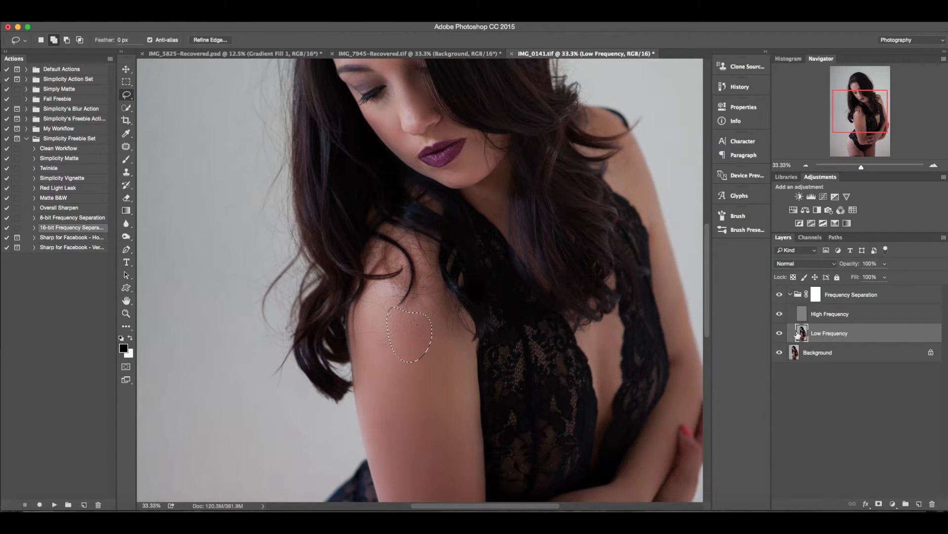
key(super+d)
Collapse the Frequency Separation group and toggle its visibility to compare the whole portrait before and after retouching
key(super+minus)
key(super+minus)
key(super+minus)
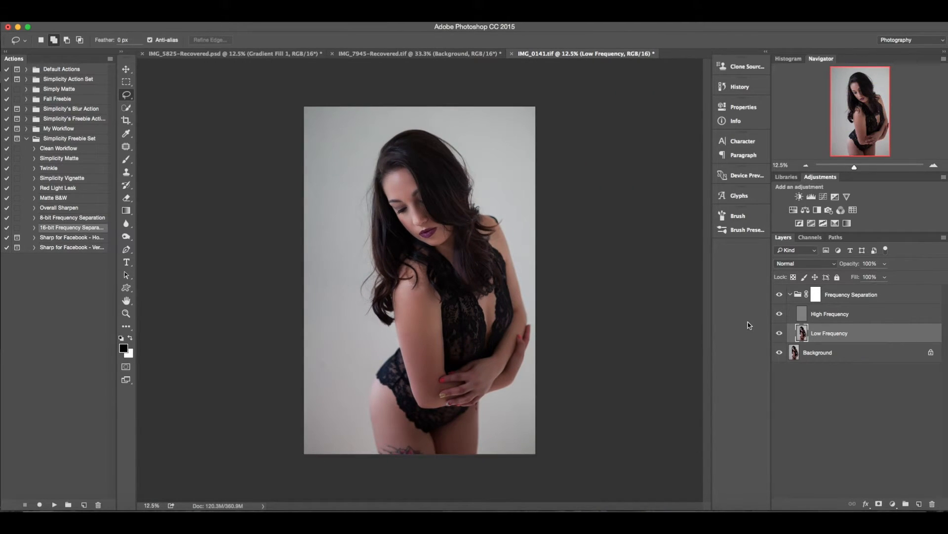
click(791, 295)
click(780, 295)
click(780, 295)
click(780, 295)
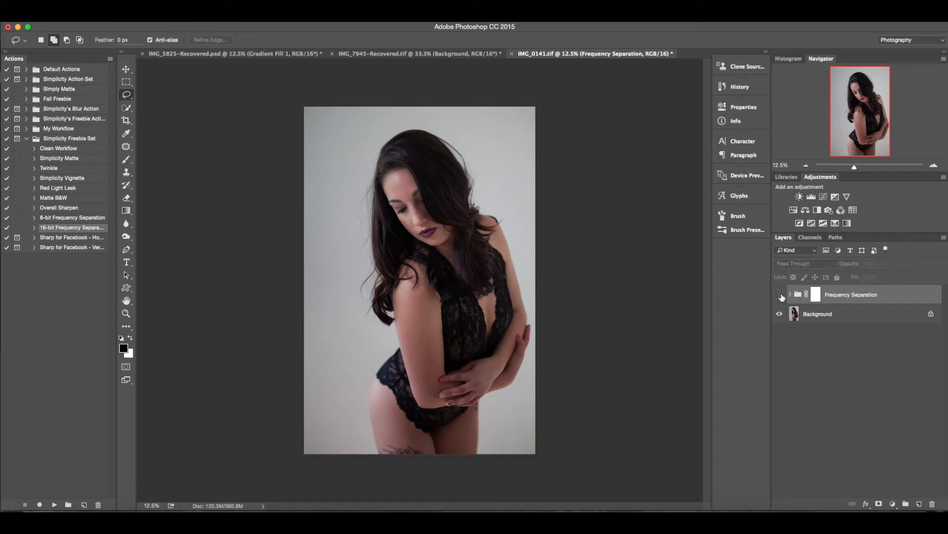
click(780, 295)
Paint black on the Frequency Separation group's mask with a size 100 brush over the eyebrows and the base of the nose
click(816, 295)
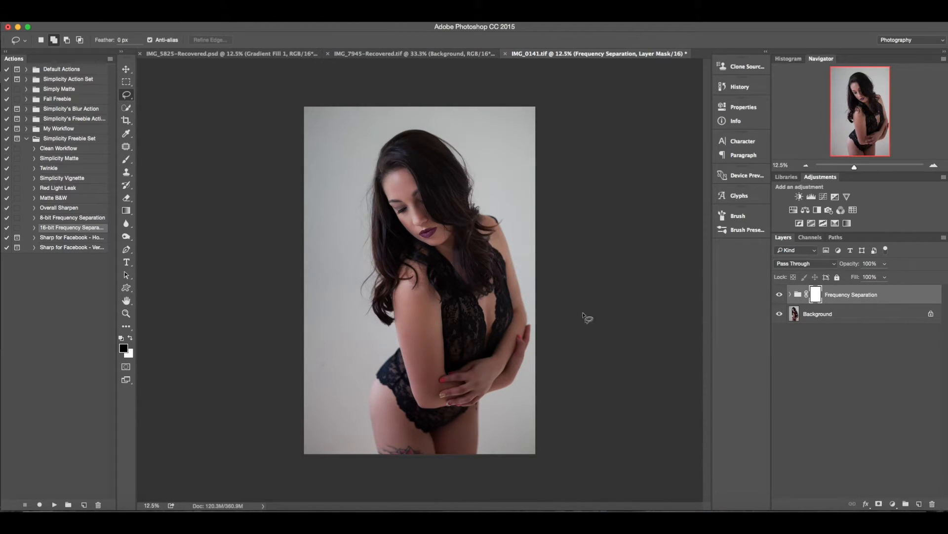
click(127, 133)
click(127, 159)
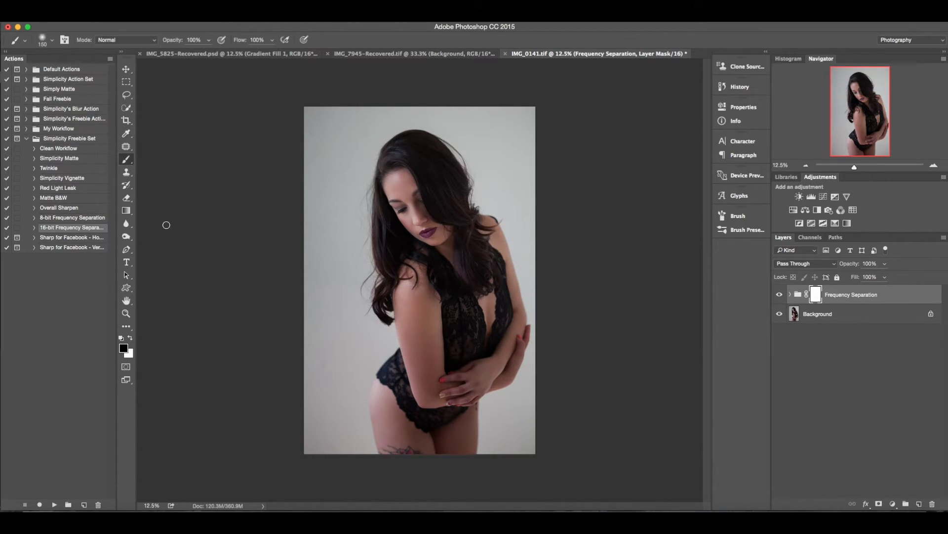
key(super+plus)
key(super+plus)
key(super+plus)
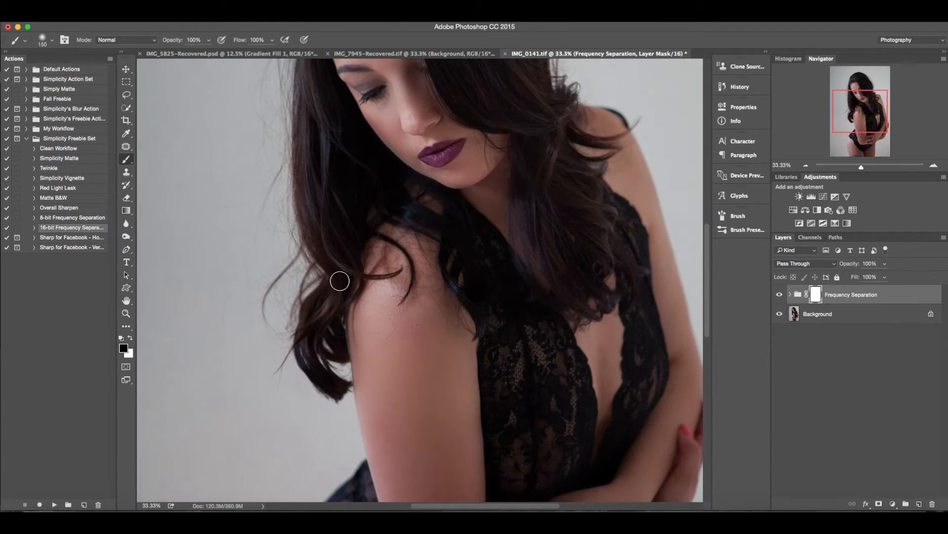
drag(359, 203, 376, 383)
key(bracketleft)
key(bracketleft)
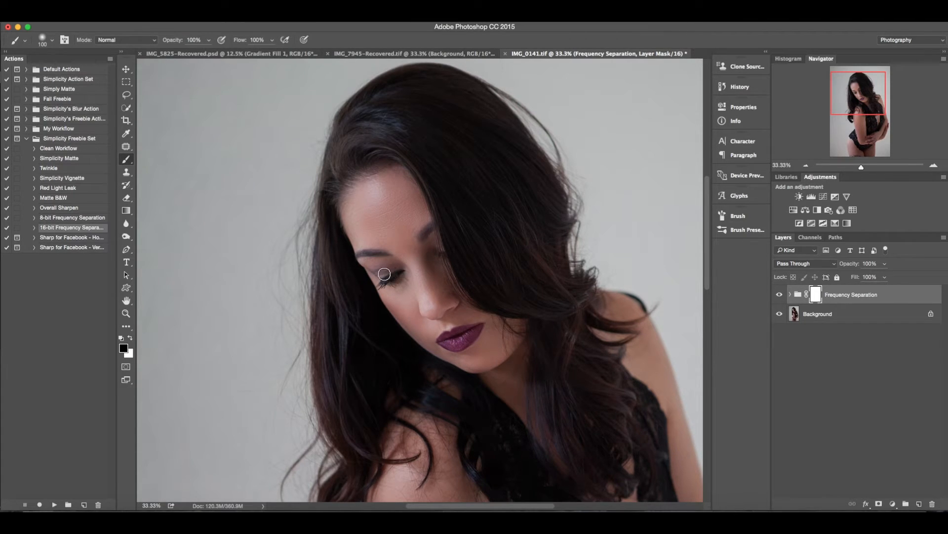
drag(384, 251, 353, 261)
drag(434, 224, 426, 237)
drag(462, 312, 428, 322)
Toggle the Frequency Separation group's visibility to compare the face before and after retouching
click(780, 296)
click(780, 296)
click(781, 297)
click(781, 297)
click(780, 296)
click(780, 295)
click(779, 296)
click(780, 296)
Set the Frequency Separation group's opacity to 80%
key(v)
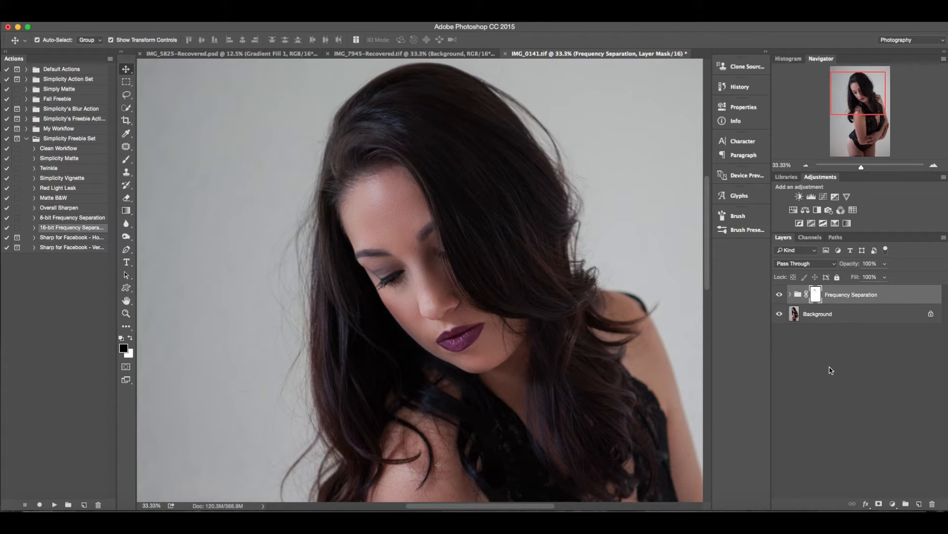
click(872, 264)
text(8)
Compare the reduced-opacity retouch with the original, both close up on the face and on the full portrait
click(780, 295)
click(780, 295)
click(780, 295)
click(780, 296)
key(super+minus)
key(super+minus)
key(super+minus)
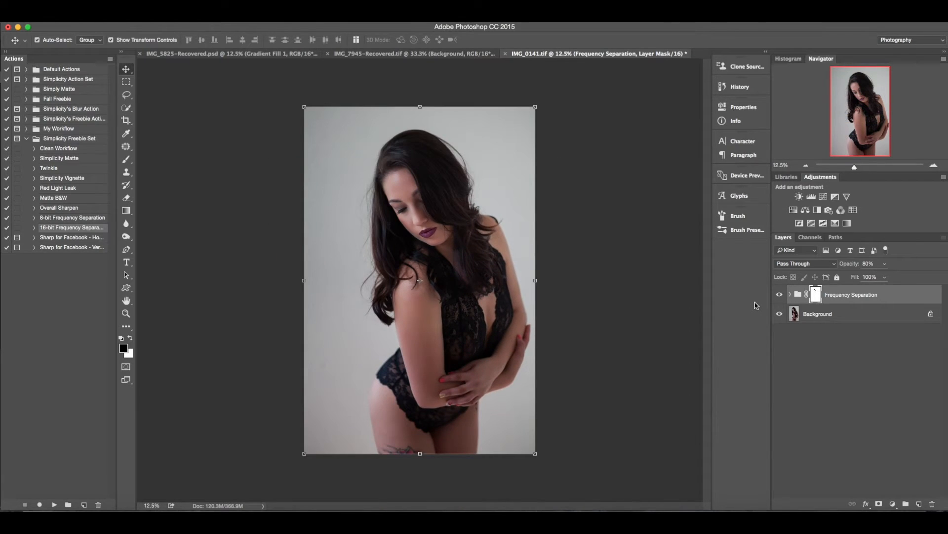
click(780, 295)
click(780, 295)
Run the Clean Workflow action and toggle its resulting group to compare the image with and without it
click(65, 149)
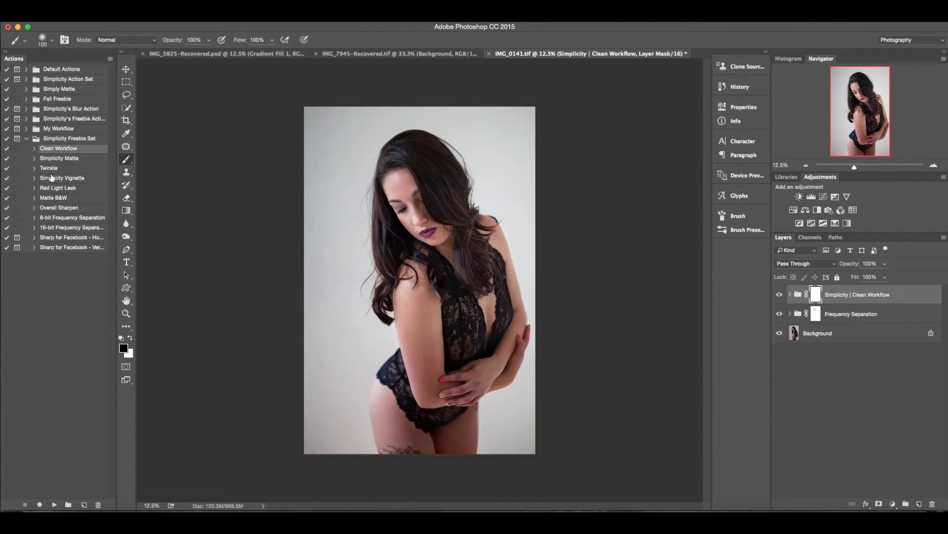
click(780, 294)
click(779, 295)
click(779, 295)
click(780, 296)
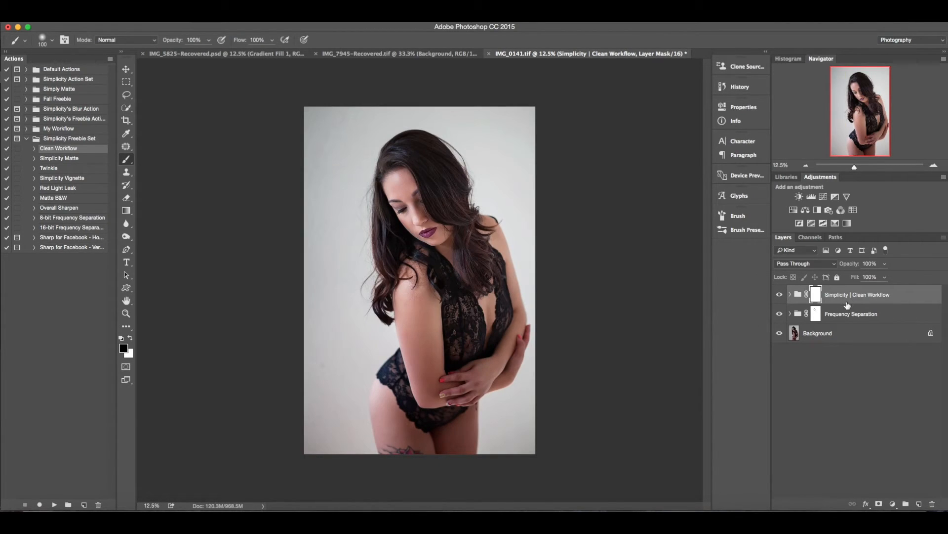
Expand the Clean Workflow group and toggle the Bright Booster layer to examine its effect
click(790, 294)
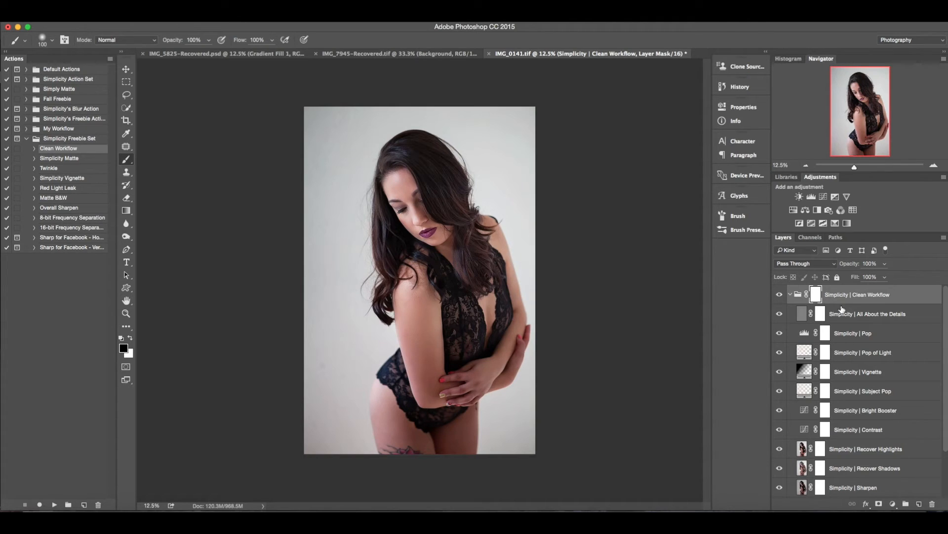
click(859, 413)
key(v)
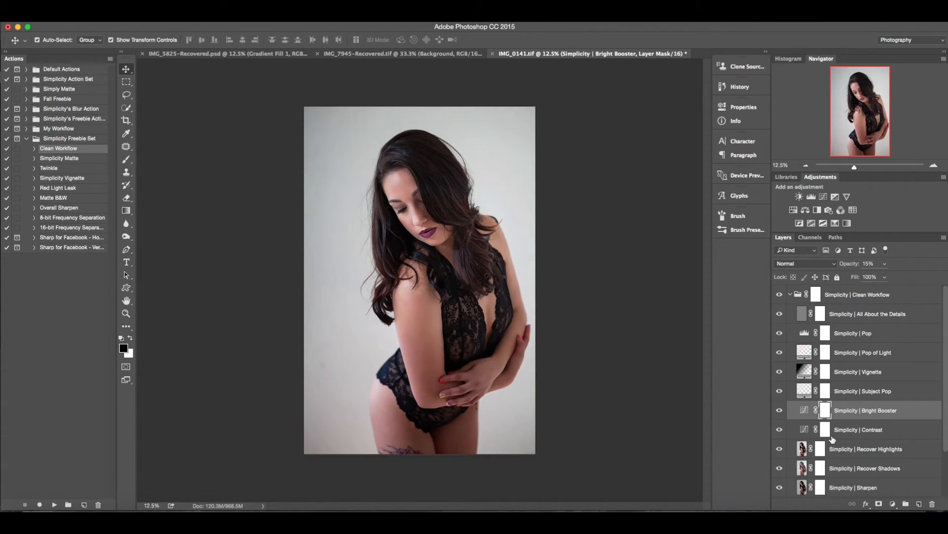
click(779, 411)
click(779, 411)
Check the All About the Details layer's effect on the face and lower its opacity to 48%
key(super+plus)
key(super+plus)
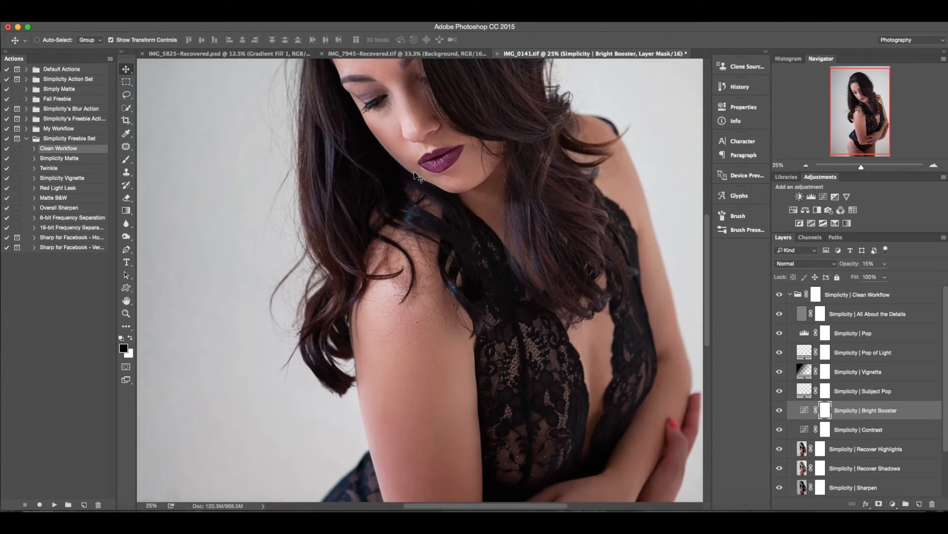
key(super+plus)
key(super+plus)
drag(413, 214, 441, 373)
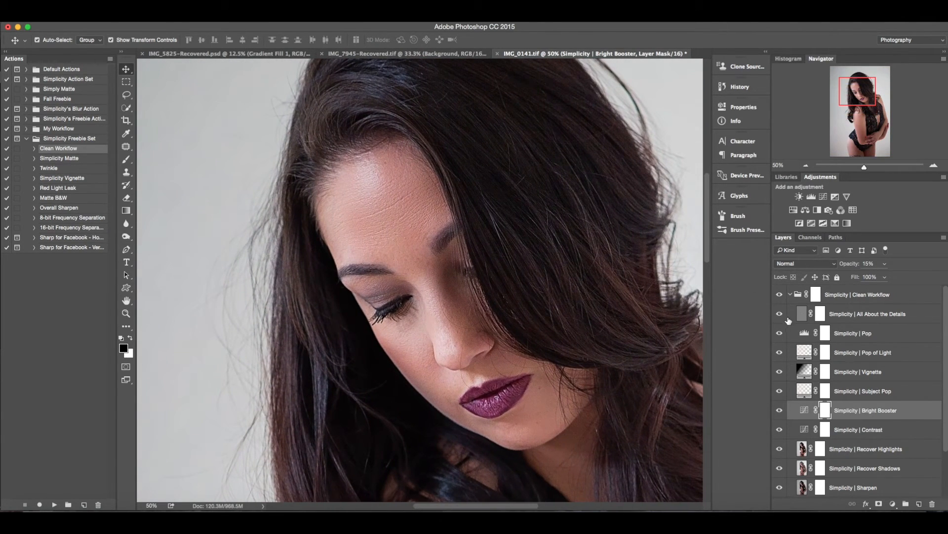
click(779, 315)
click(780, 318)
click(862, 315)
drag(885, 264, 860, 278)
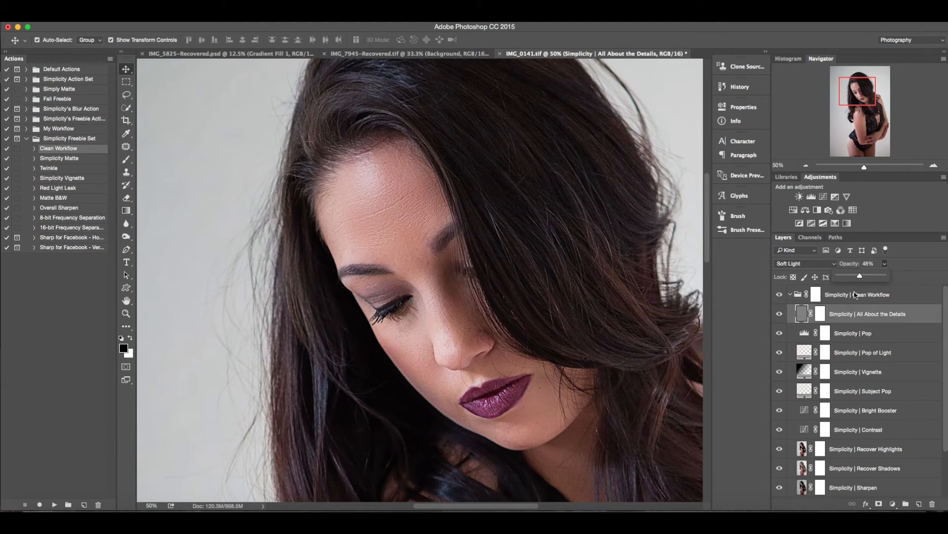
click(780, 317)
Collapse the Clean Workflow group and toggle its visibility to compare its effect on the face and full portrait
click(790, 294)
click(779, 295)
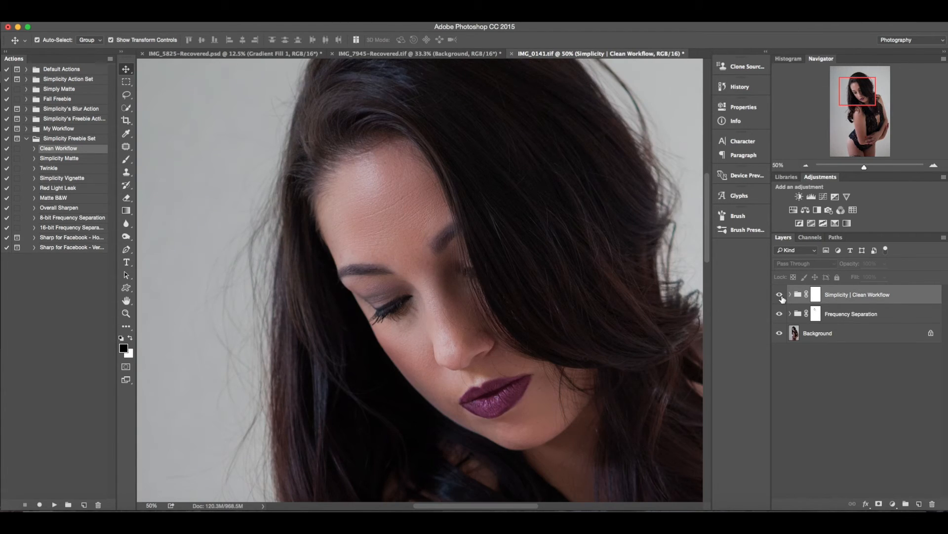
key(ctrl+minus)
key(ctrl+minus)
key(ctrl+minus)
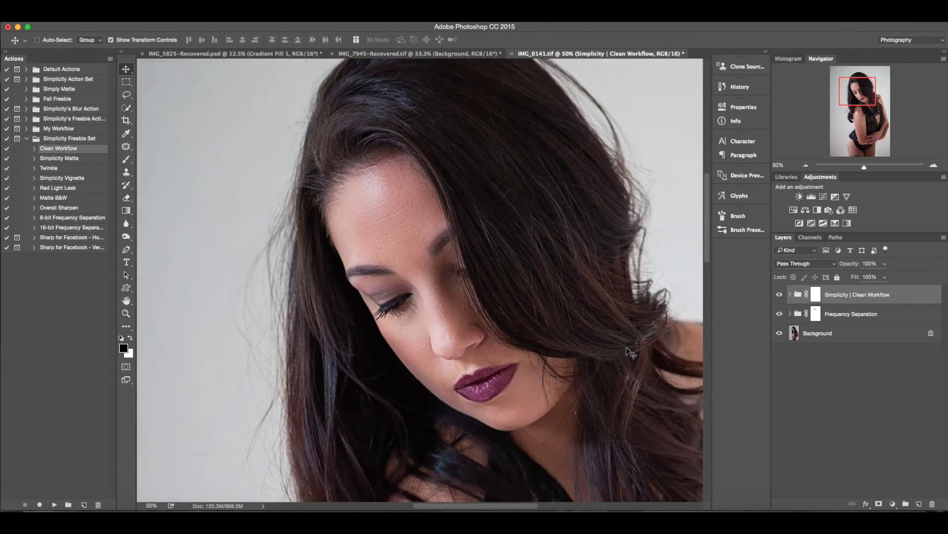
key(ctrl+minus)
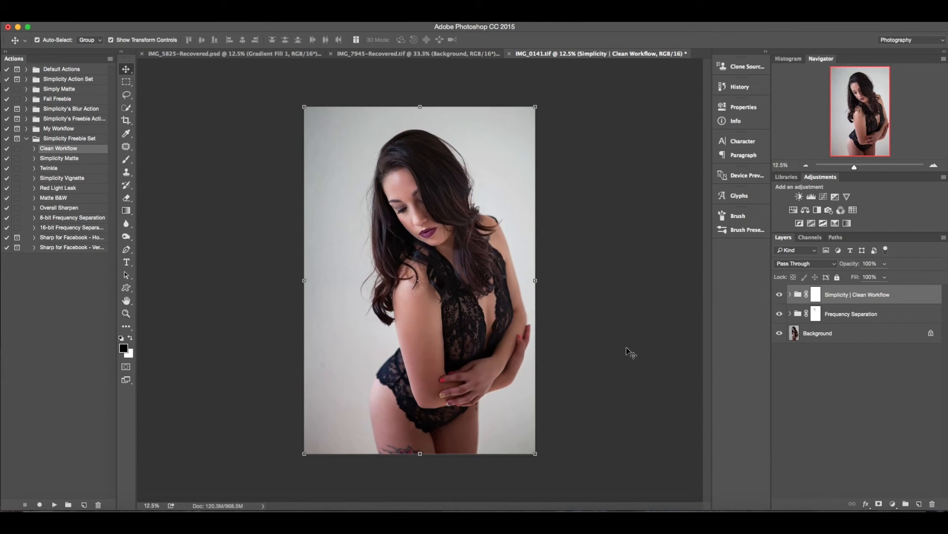
click(780, 295)
click(779, 295)
Combine the Clean Workflow and Frequency Separation groups into one group and toggle it for a full before-and-after comparison
ctrl+click(852, 319)
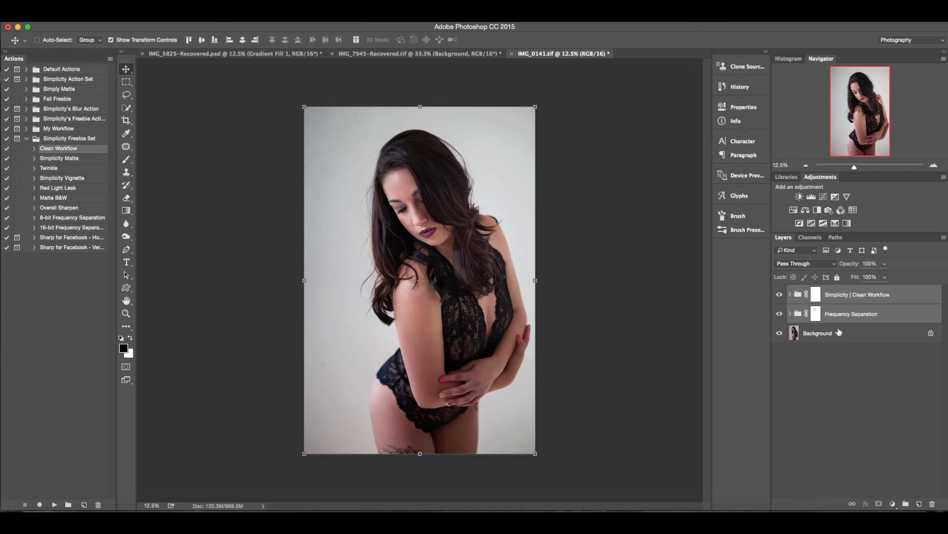
key(ctrl+g)
click(780, 293)
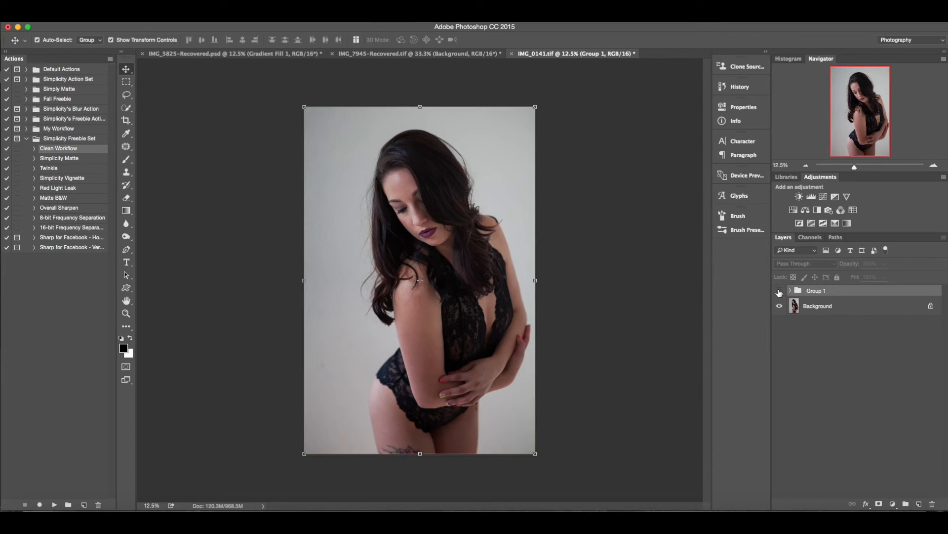
click(780, 293)
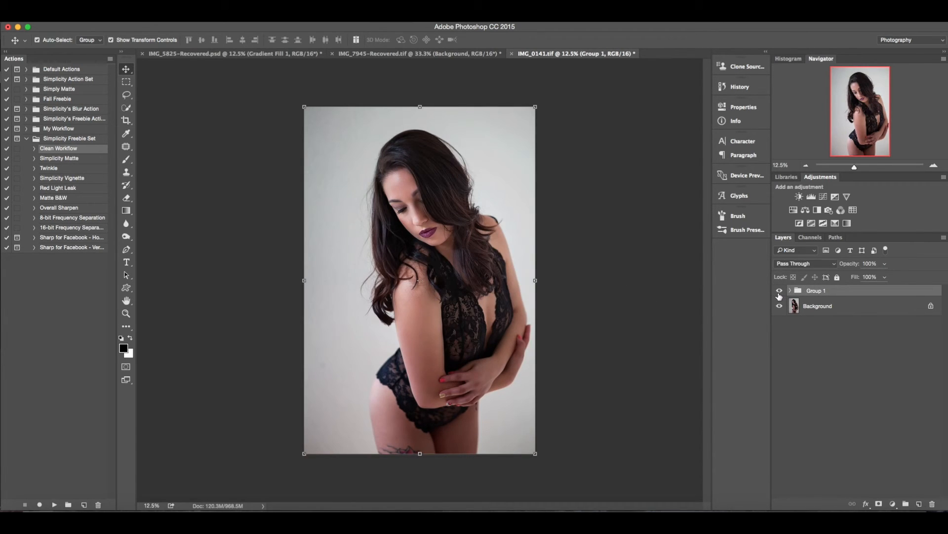
click(779, 294)
click(780, 293)
click(779, 293)
click(780, 293)
Collapse the Simplicity Freebie Set in the list of actions
click(64, 140)
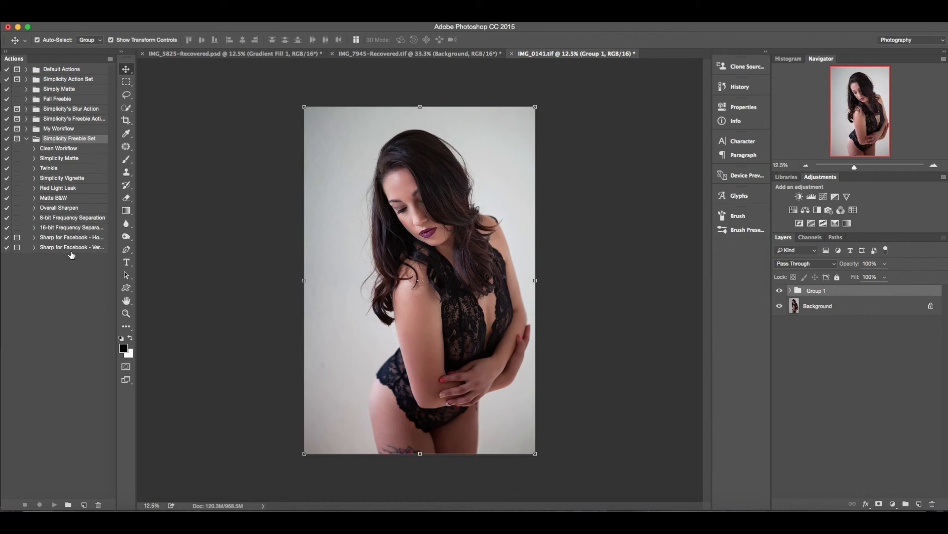
click(26, 139)
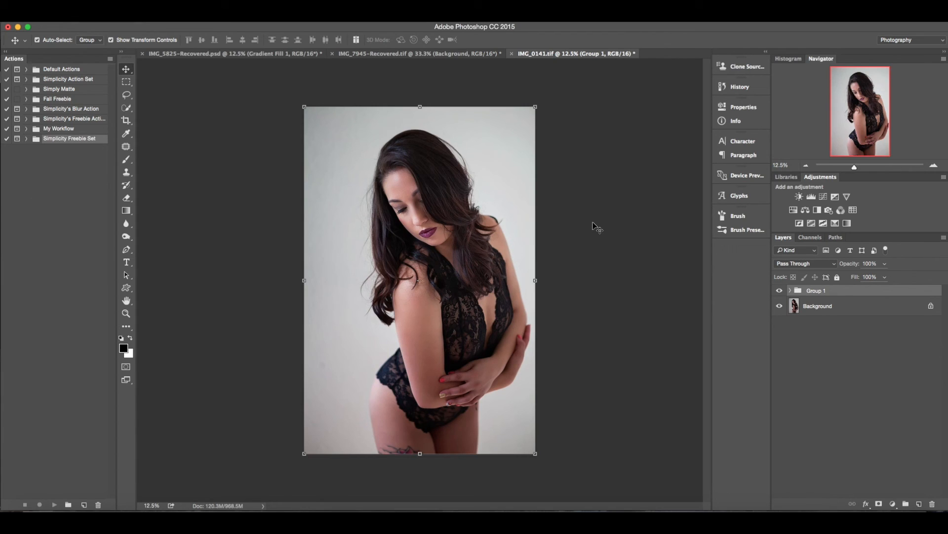